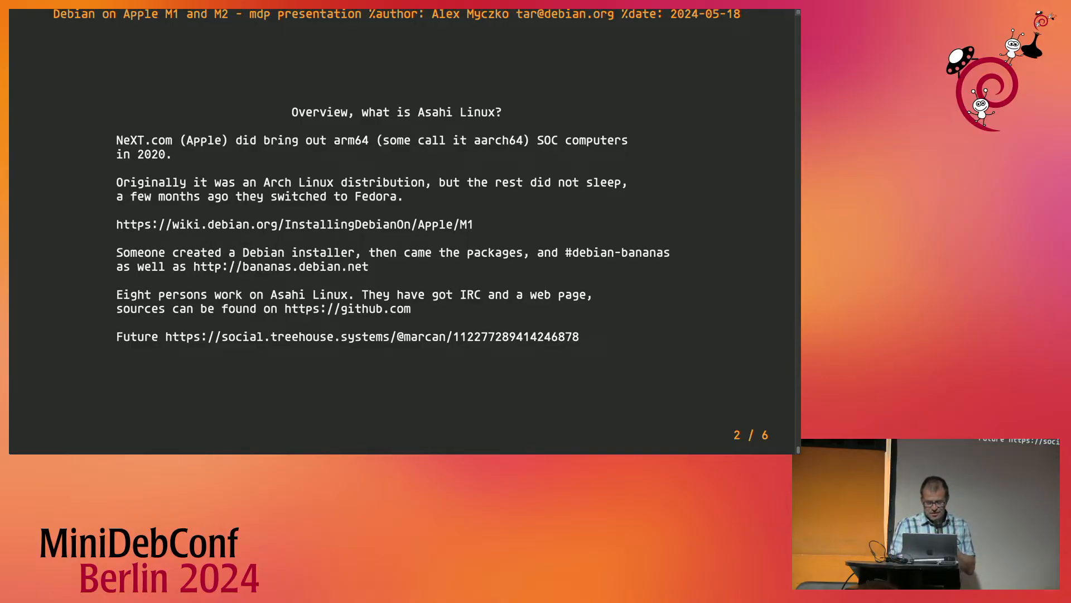
- Advance through the Statistics slide to the 'Why no M3 support?' slide
key(space)
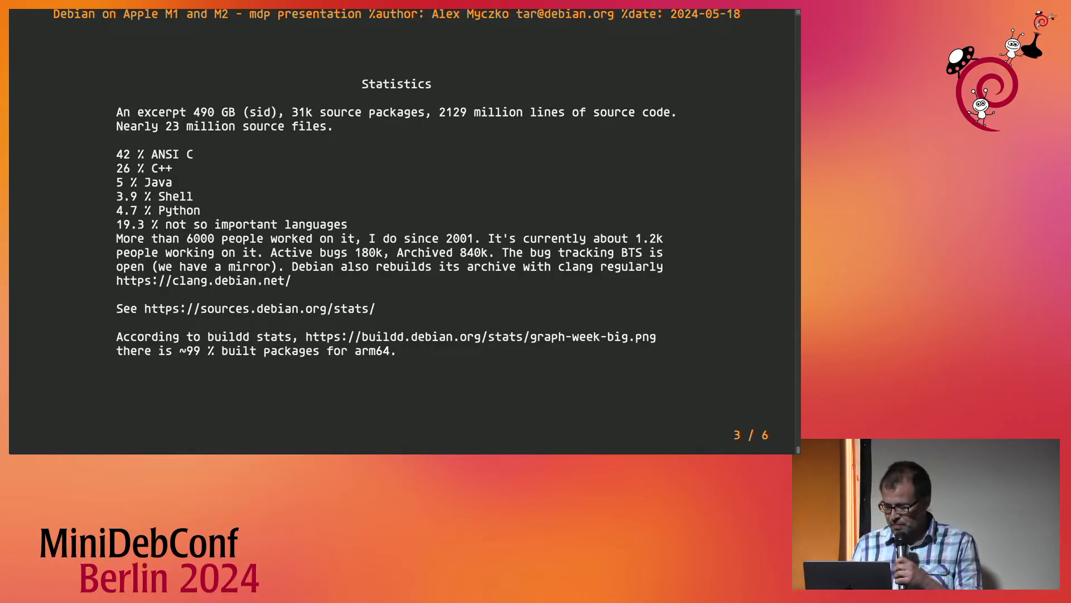
key(space)
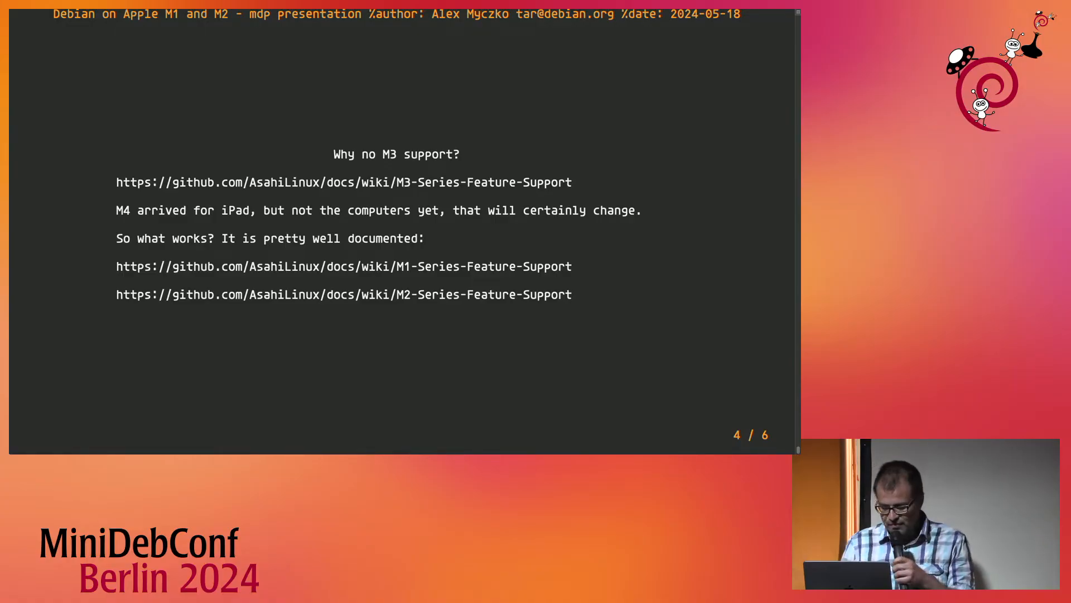
- Advance through 'One More Thing' to the final 'Last words — Questions?' slide
key(space)
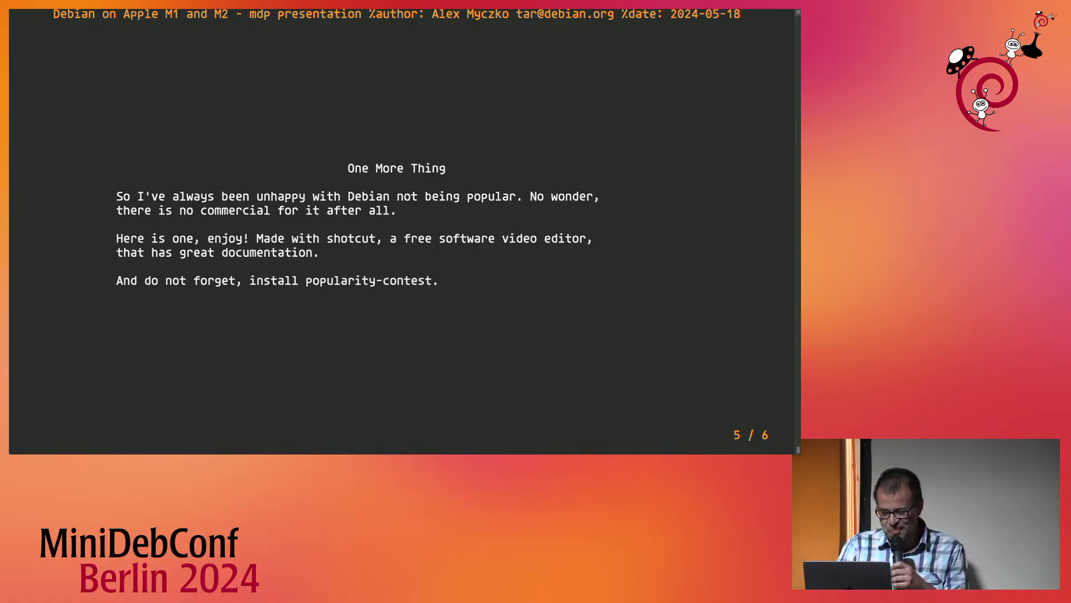
key(space)
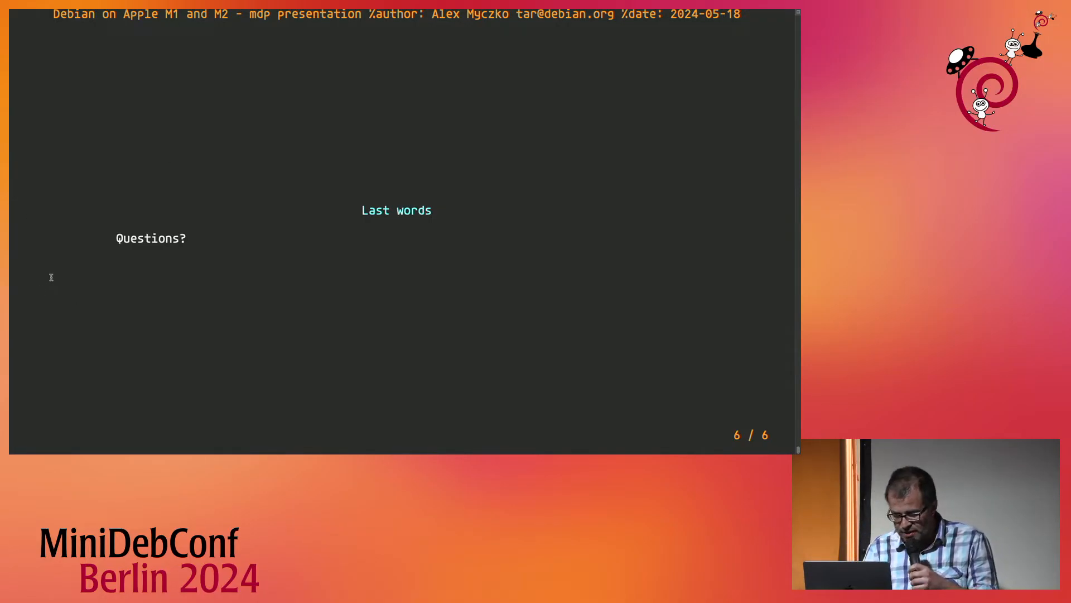
mouse_move(15, 13)
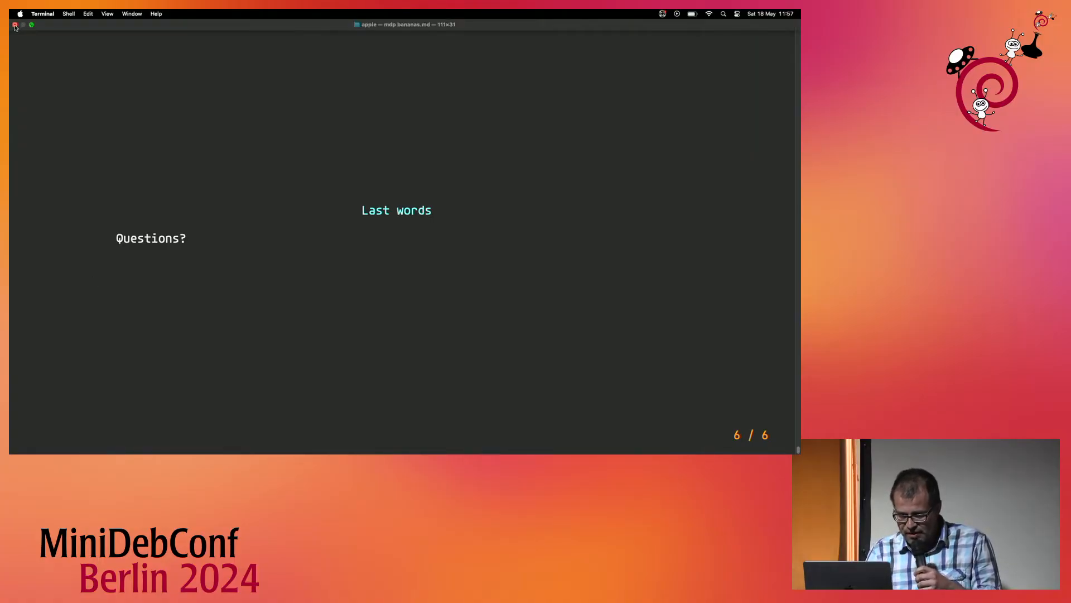
- Close the presentation's terminal window, confirm terminating it, and bring Shotcut forward
click(15, 26)
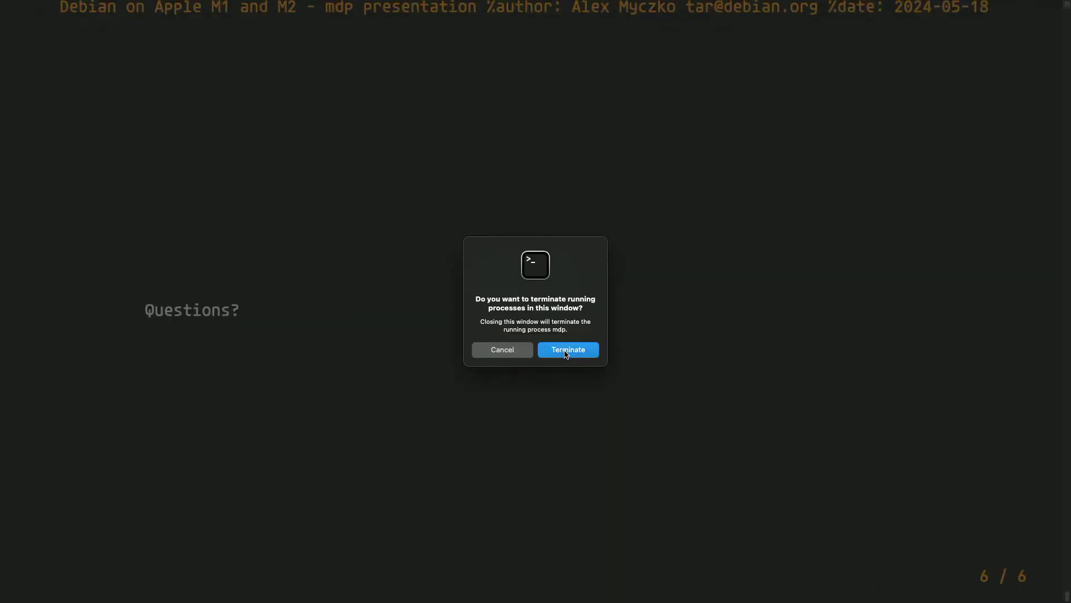
click(566, 353)
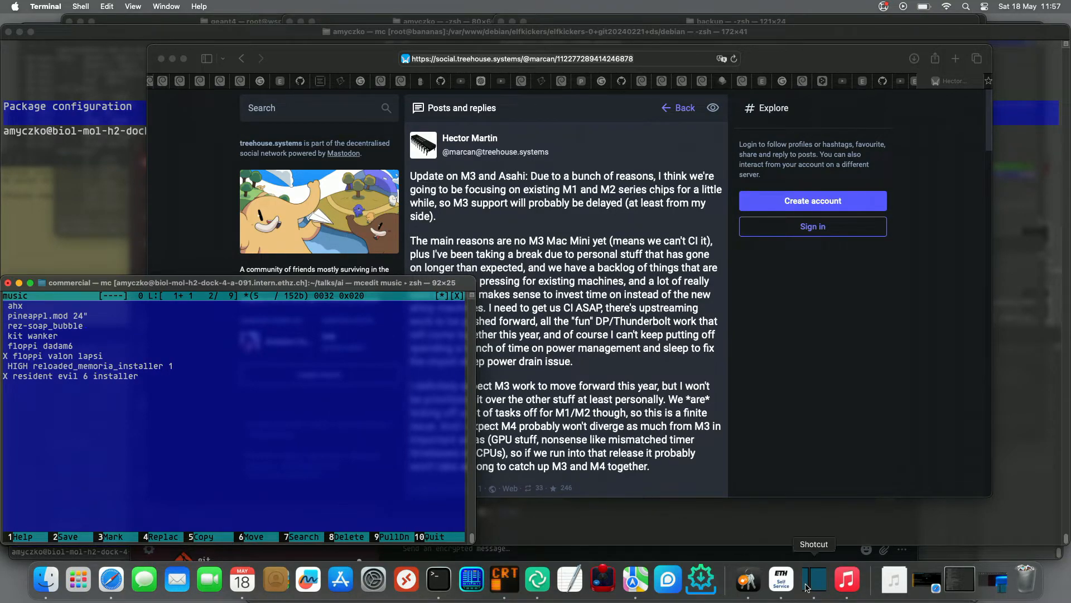
click(815, 580)
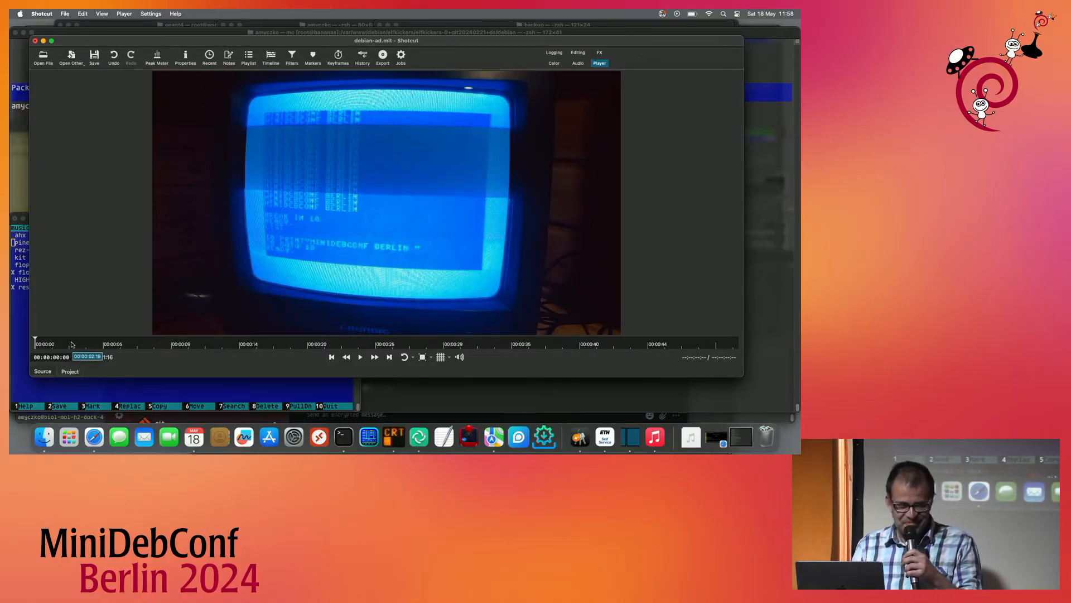
- Check the total duration timecode in Shotcut, then quit mcedit in the terminal with F10
double_click(82, 357)
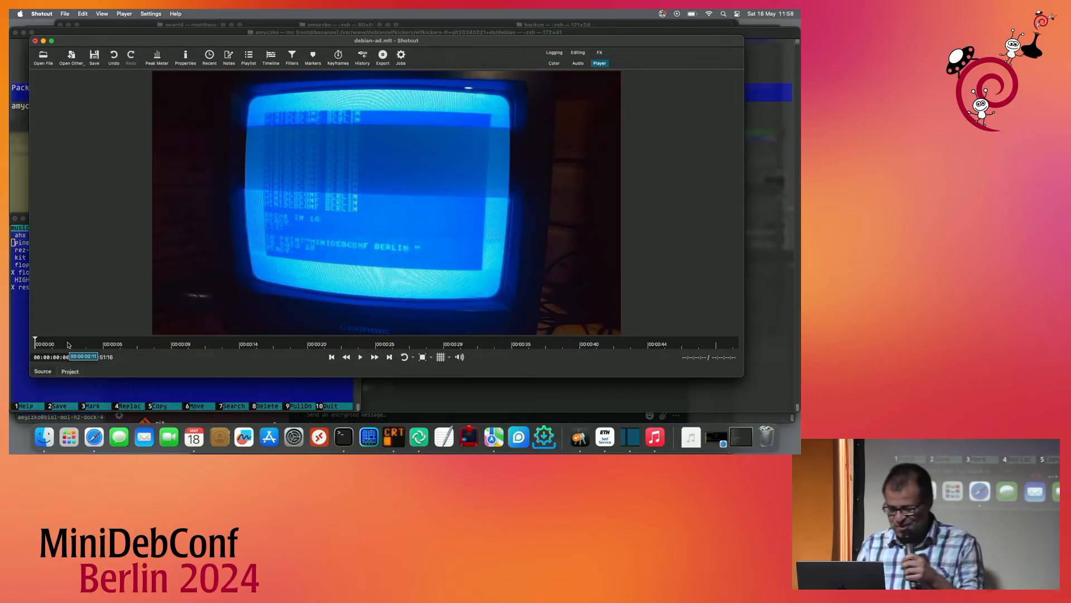
click(104, 201)
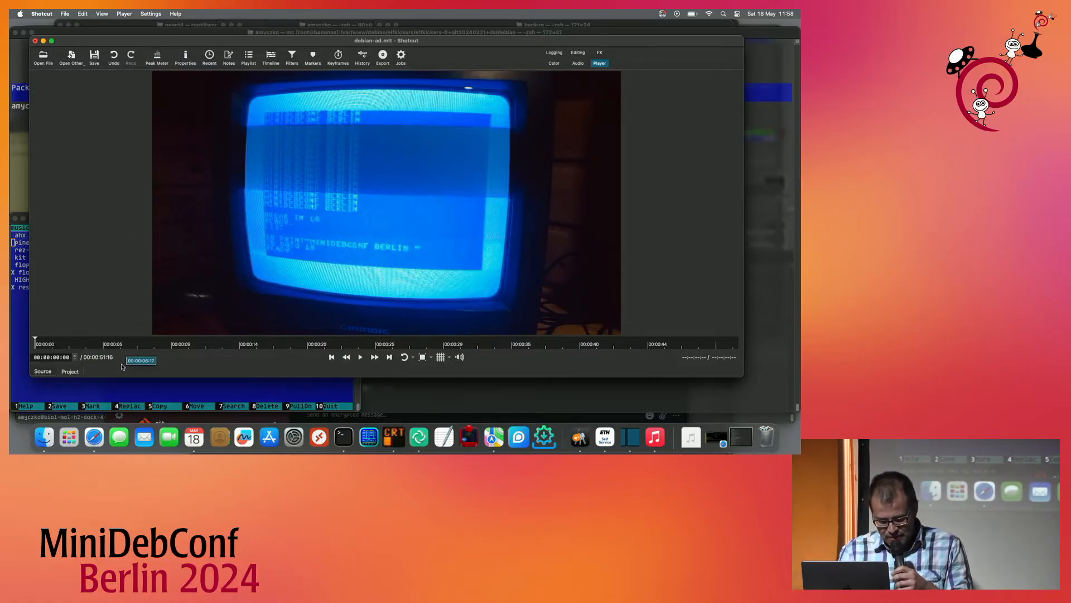
click(115, 383)
key(F10)
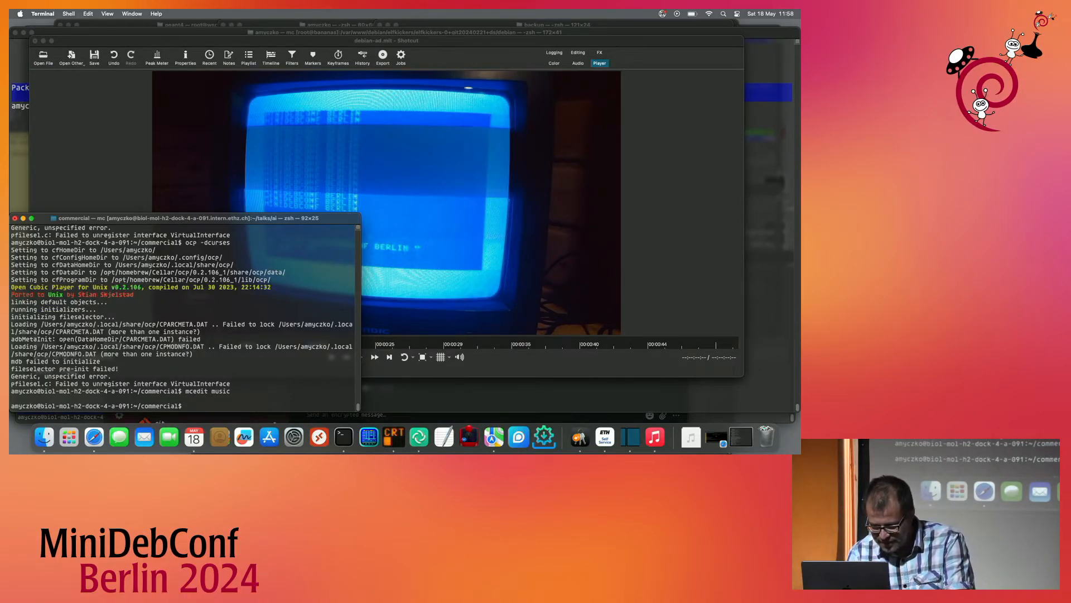
text(ls)
- List the commercial and apple folders, searching for WAV, M4V and M4A files
key(Return)
text(cd ../apple/)
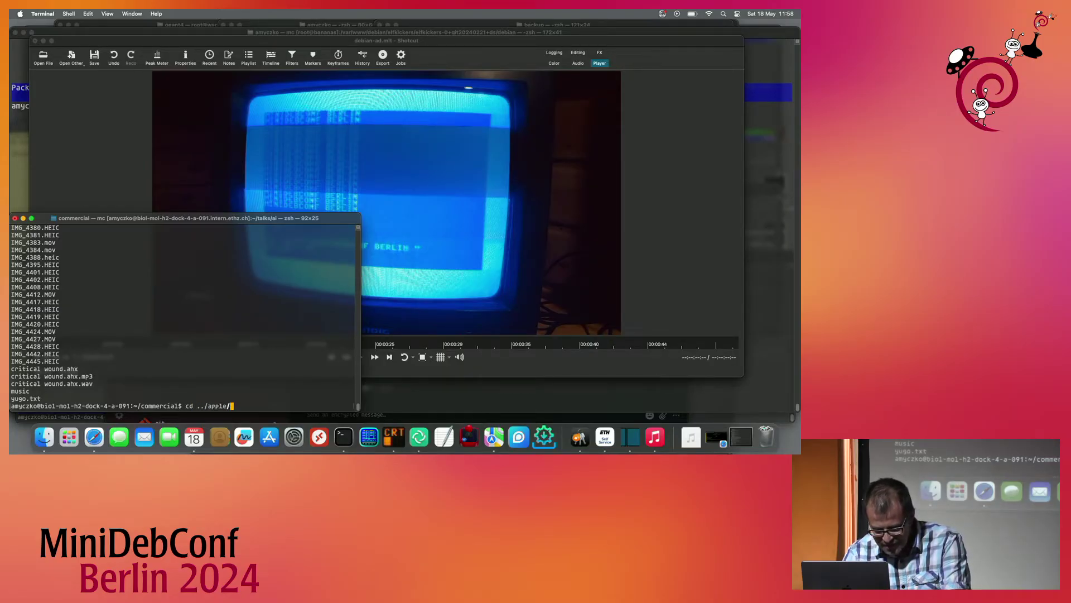
key(Return)
text(ls)
key(Return)
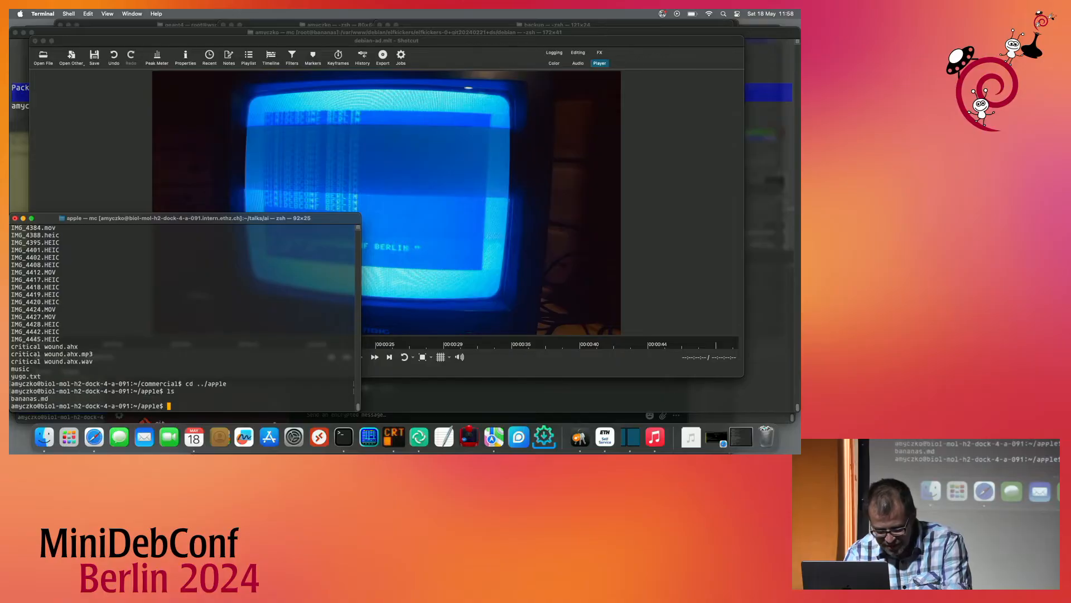
key(Return)
text(ls *.w)
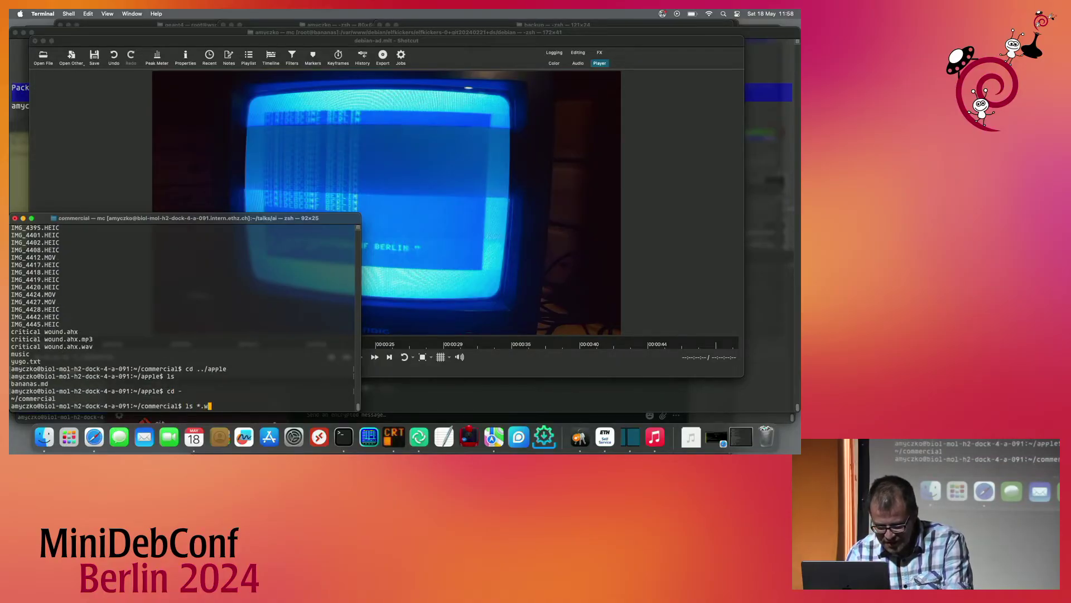
text(av)
key(Return)
text(ls *.m4v)
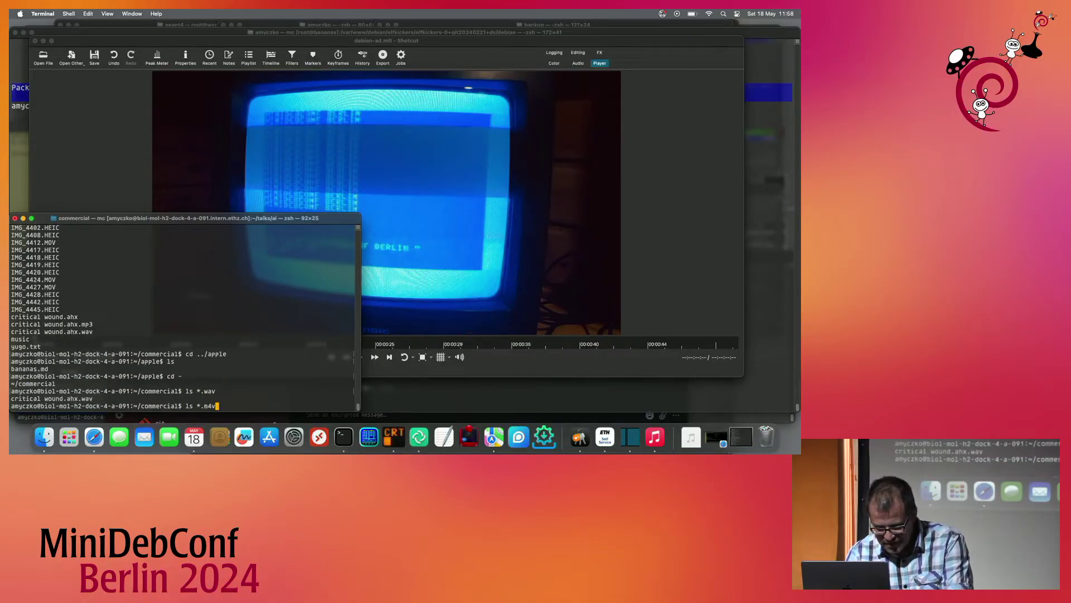
key(Return)
key(BackSpace)
text(a)
key(Return)
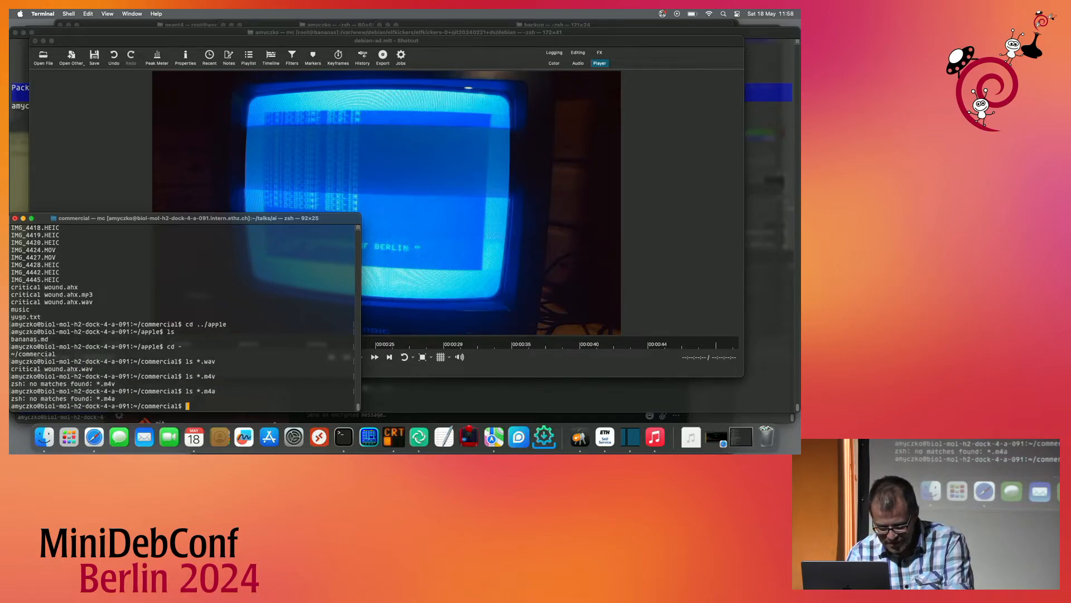
text(s)
key(Return)
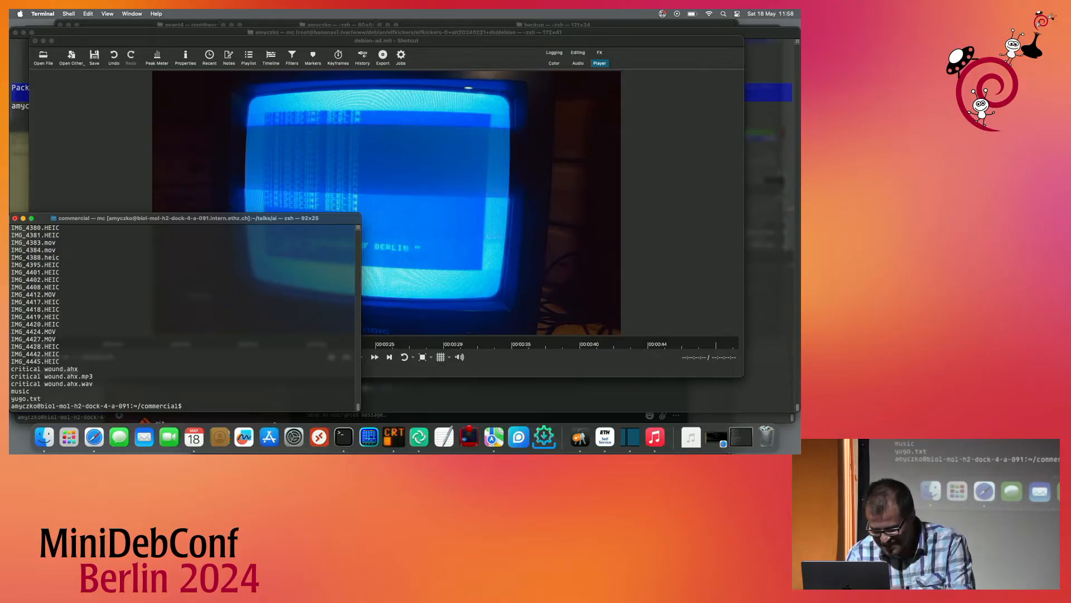
text(cd ../Do)
- Move to ../Downloads, list the M4A files and play Altenbraker Straße.m4a with mpv
key(Tab)
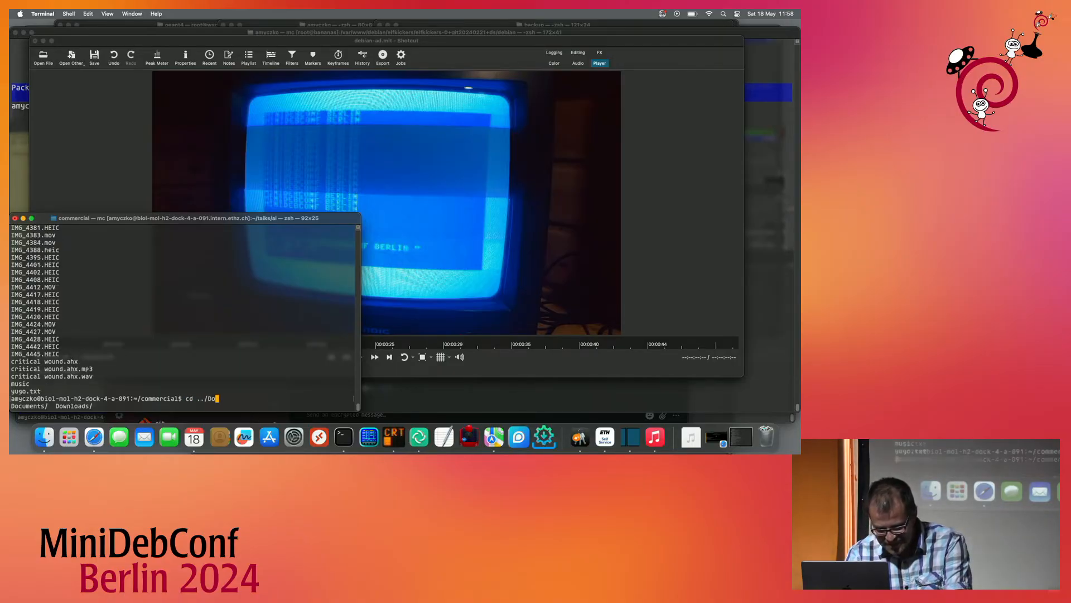
key(Tab)
key(Return)
text(ls *m4)
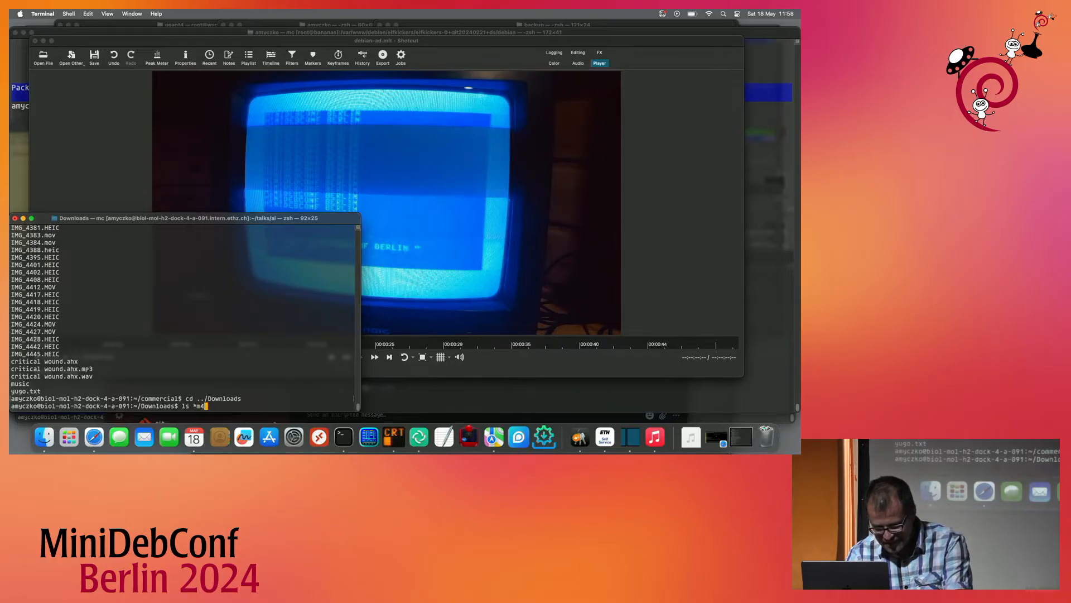
text(a)
key(Return)
text(mpv)
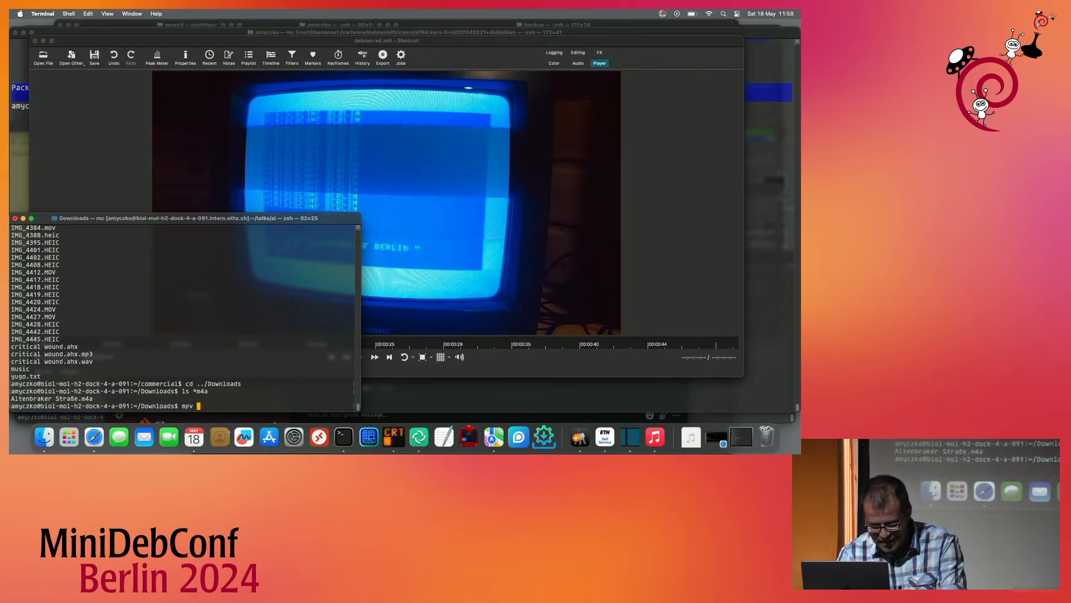
text(A)
key(Tab)
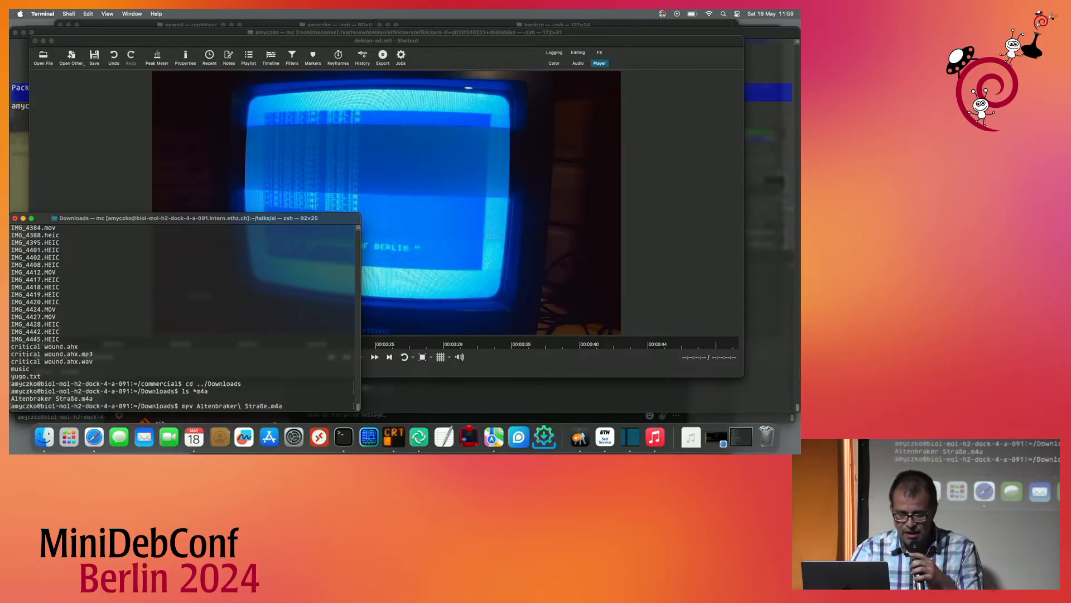
key(Return)
- Bring Shotcut forward, raise the volume and switch between the mpv terminal and the editor
click(127, 129)
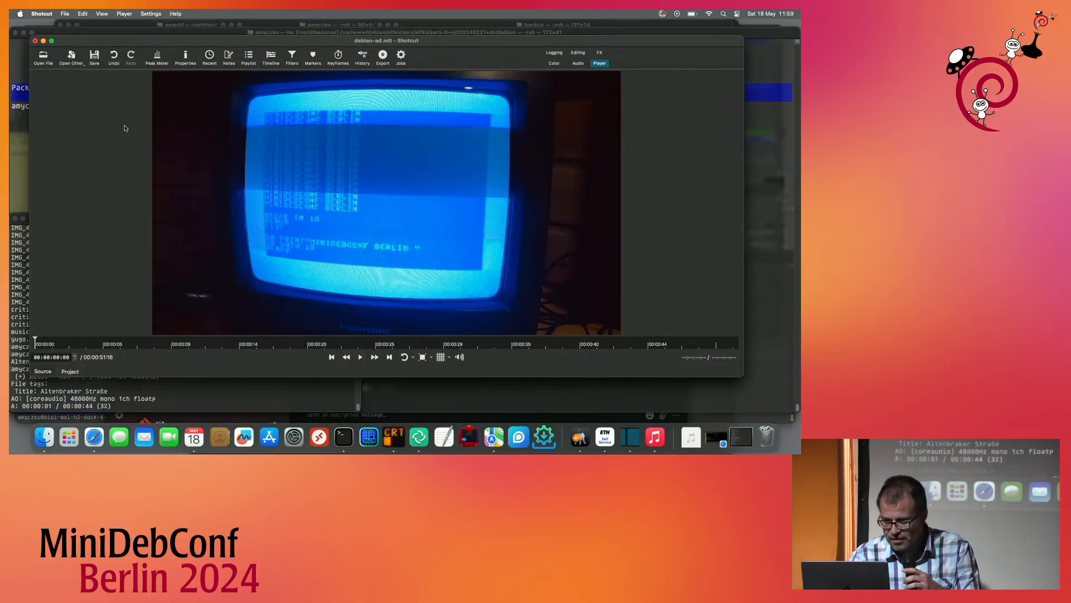
key(XF86AudioRaiseVolume)
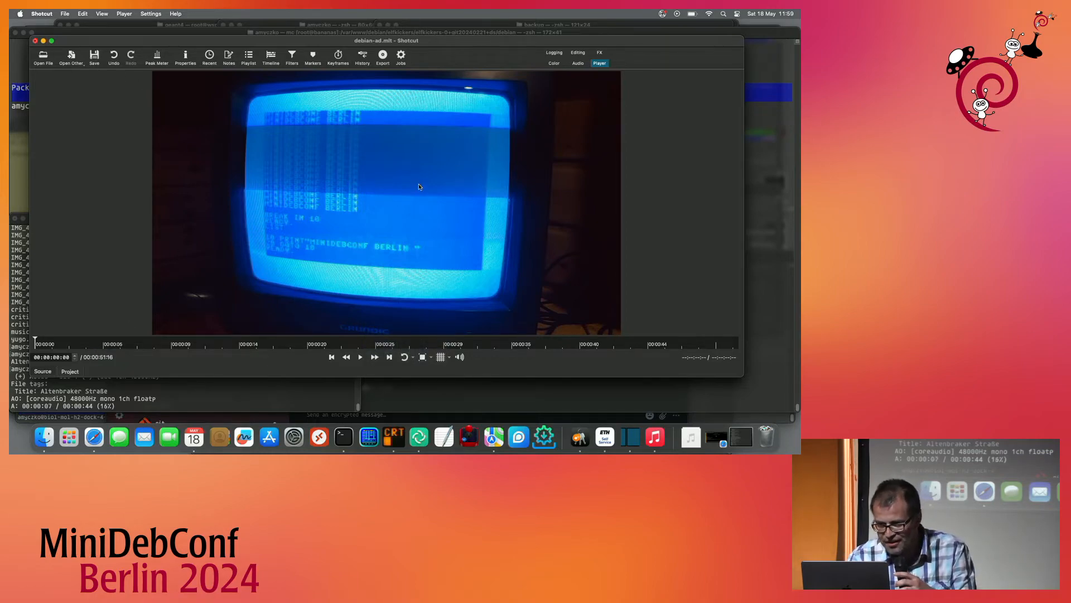
click(269, 387)
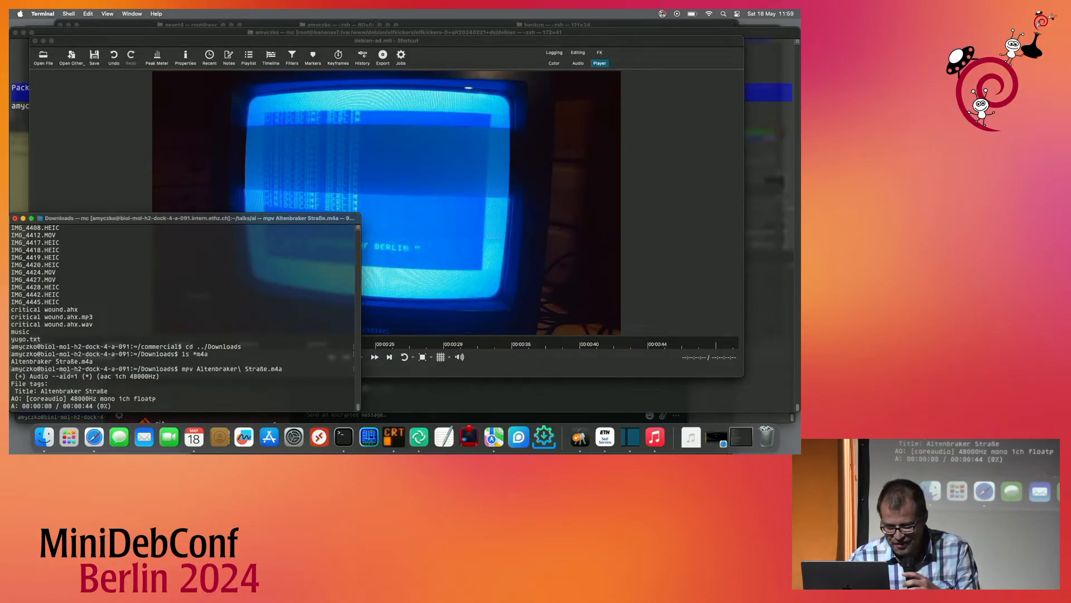
click(115, 161)
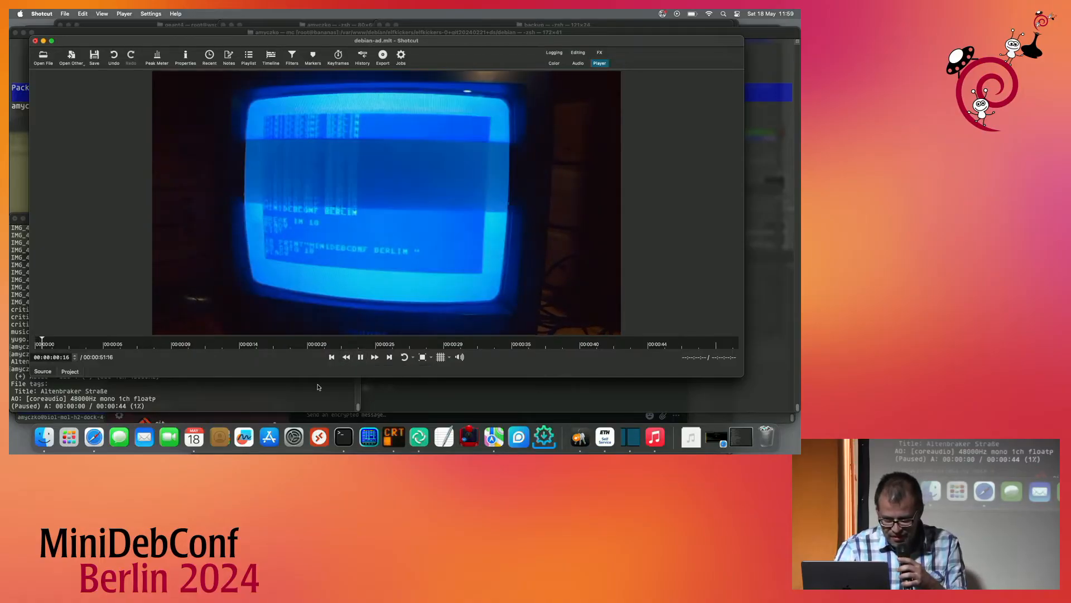
- Resume the mpv voiceover, return to Shotcut to play the commercial in sync and raise the volume
key(super+Tab)
key(space)
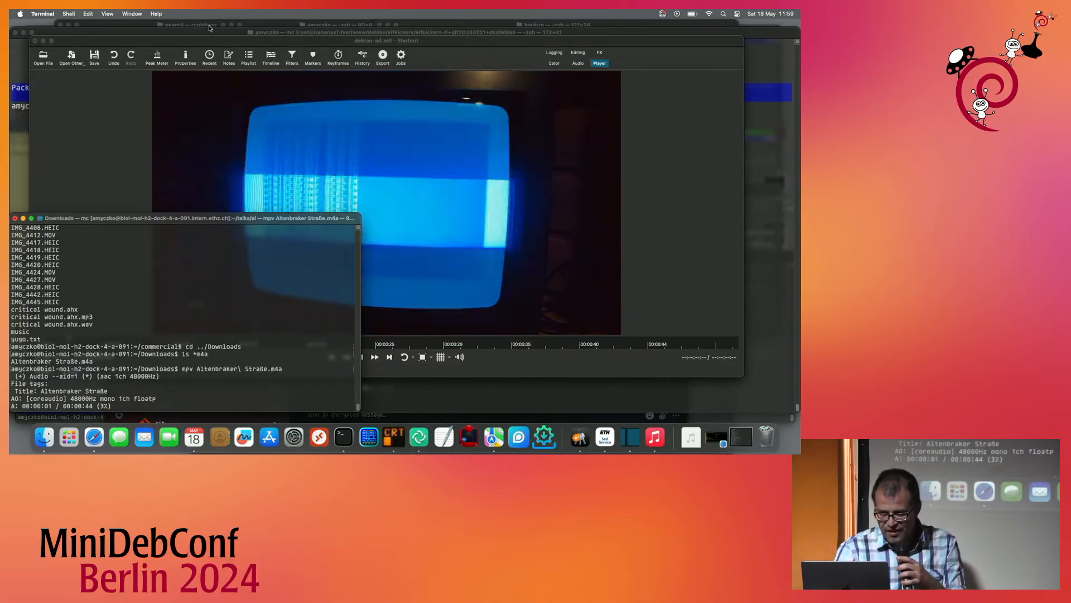
click(169, 88)
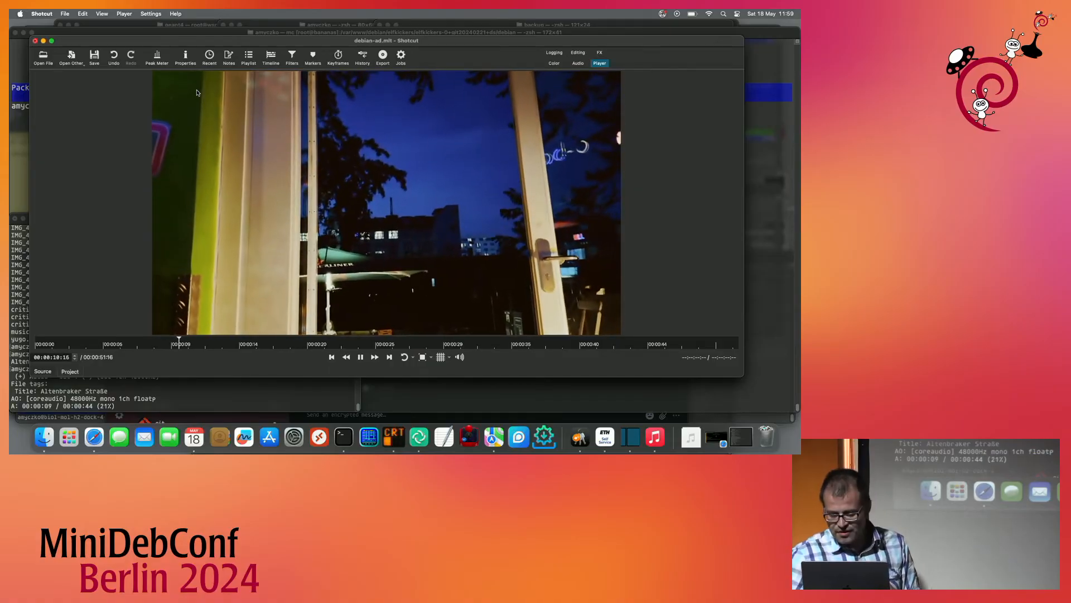
key(XF86AudioRaiseVolume)
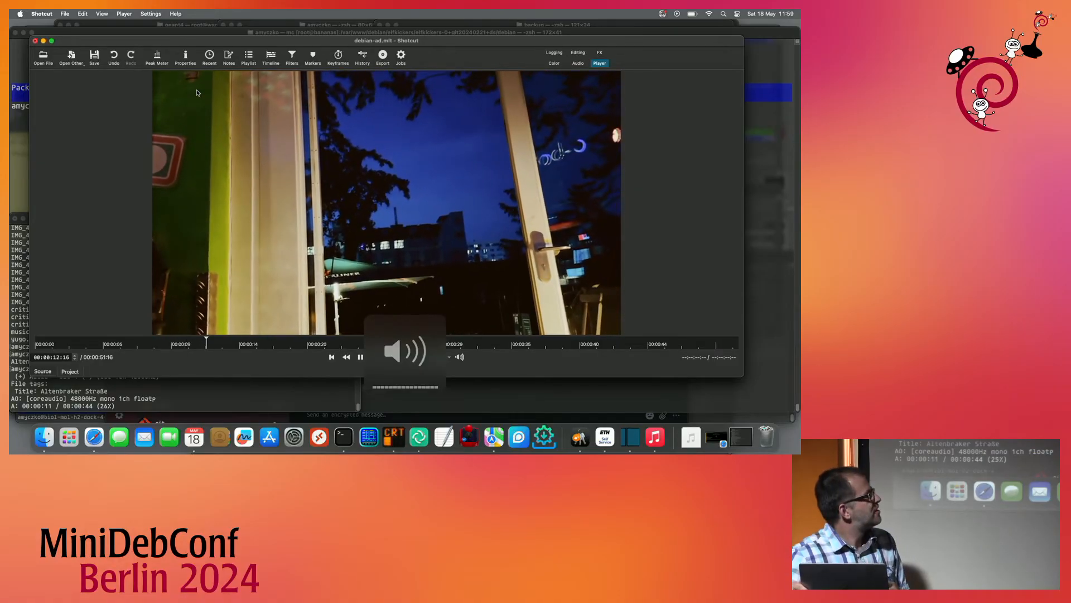